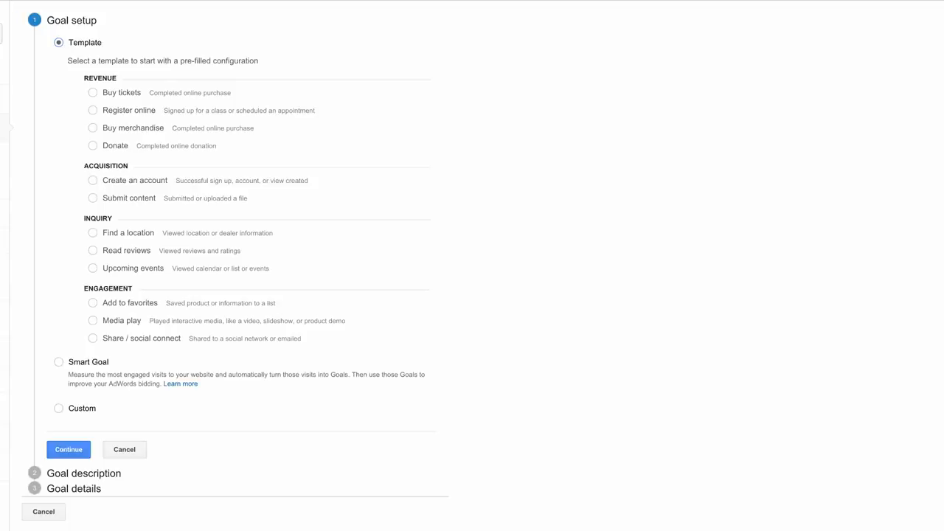
- Base the new goal on the Buy merchandise template and name it Checkout Complete, keeping Destination as its type
left_click(92, 127)
left_click(77, 453)
key("BackSpace")
key("BackSpace")
key("BackSpace")
key("BackSpace")
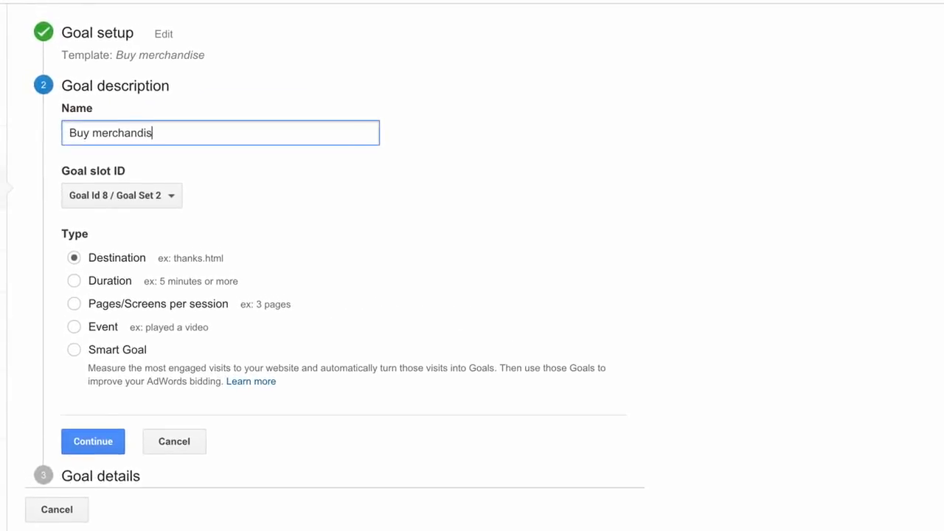
key("BackSpace")
key("BackSpace")
key("BackSpace")
key("BackSpace")
key("BackSpace")
key("BackSpace")
key("BackSpace")
key("BackSpace")
key("BackSpace")
key("BackSpace")
key("BackSpace")
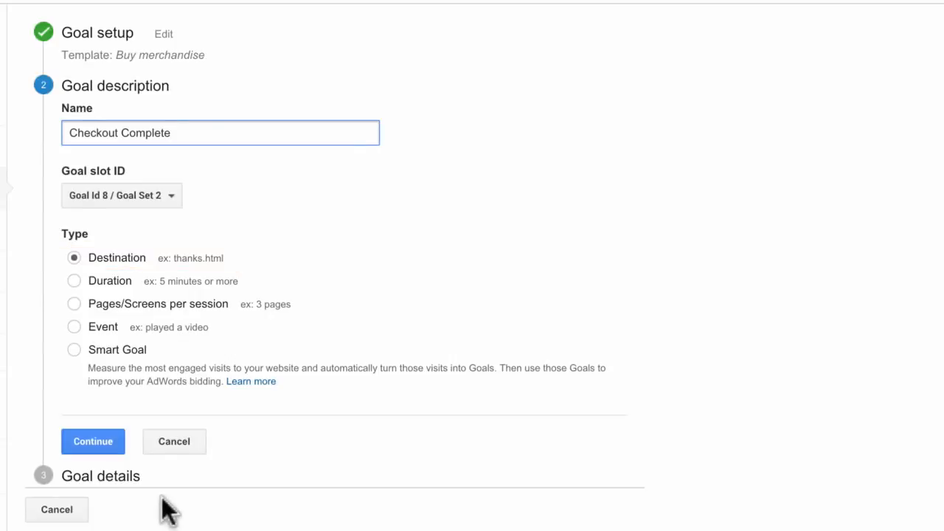
left_click(115, 444)
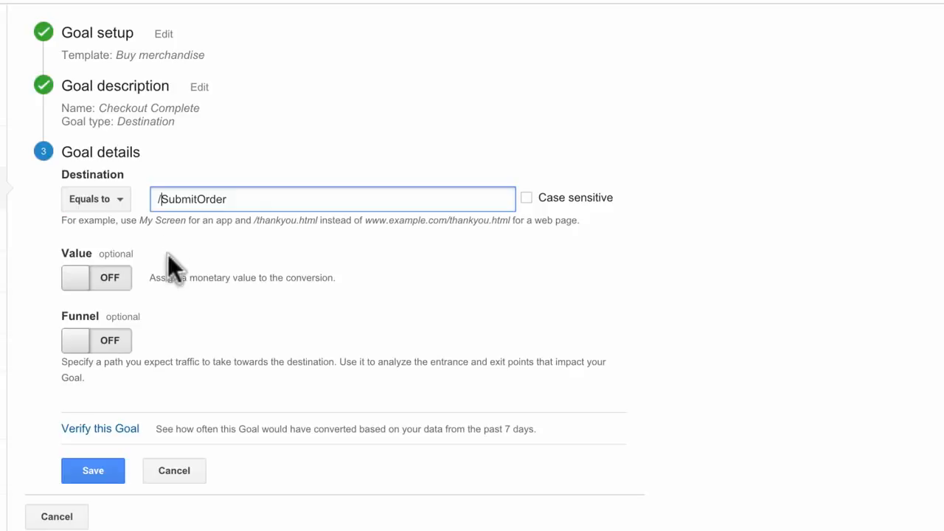
- Enter /SubmitOrder as the goal destination, match it as a Regular expression, and verify the goal against recent data
left_click(130, 429)
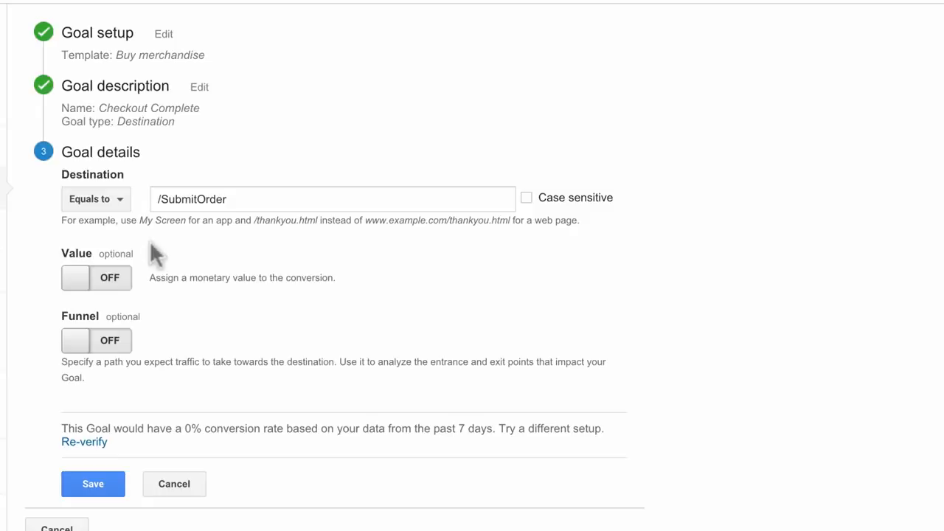
left_click(122, 204)
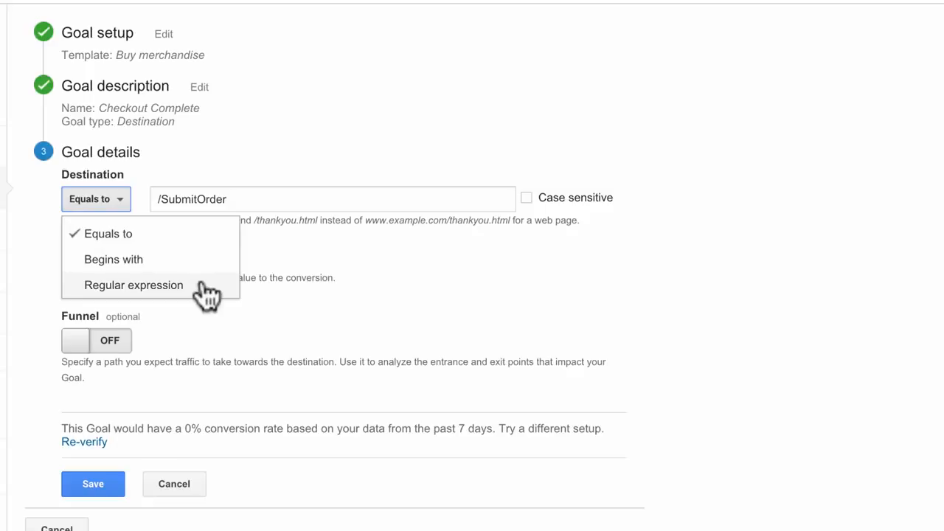
left_click(132, 286)
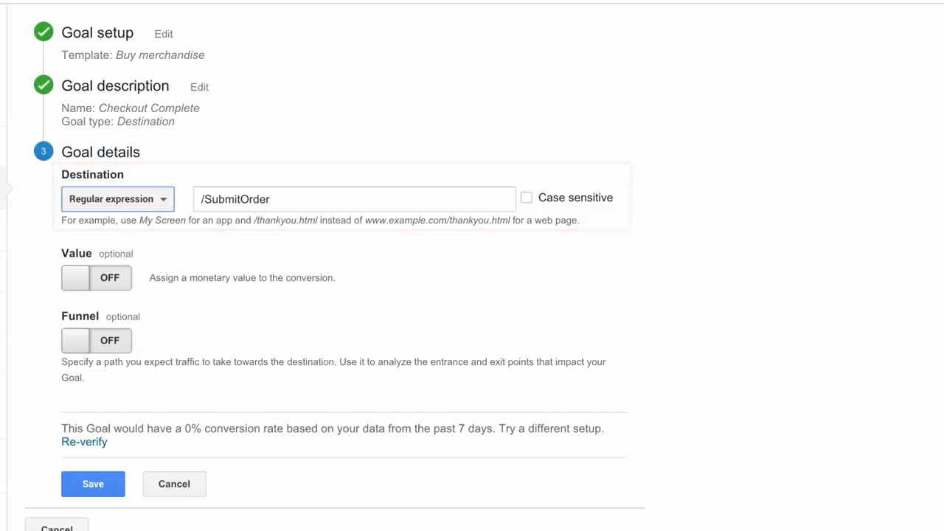
left_click(102, 444)
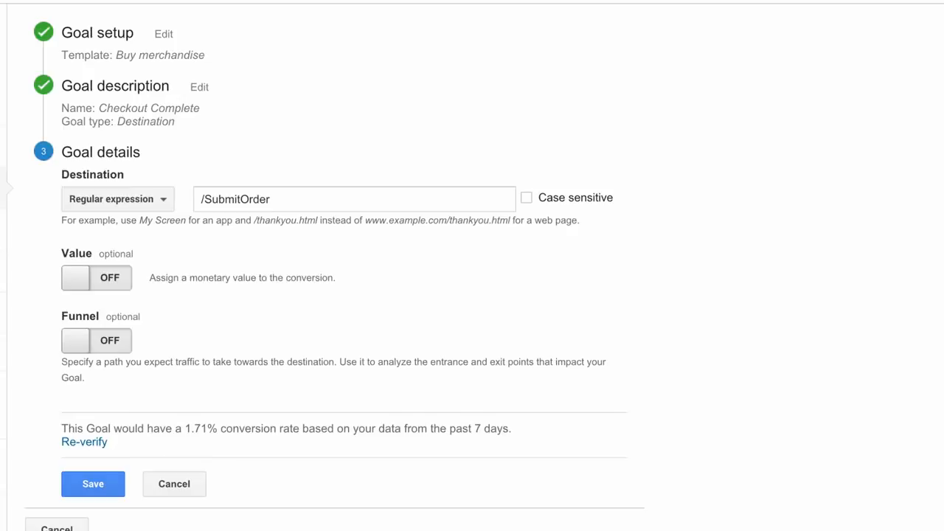
left_click(125, 287)
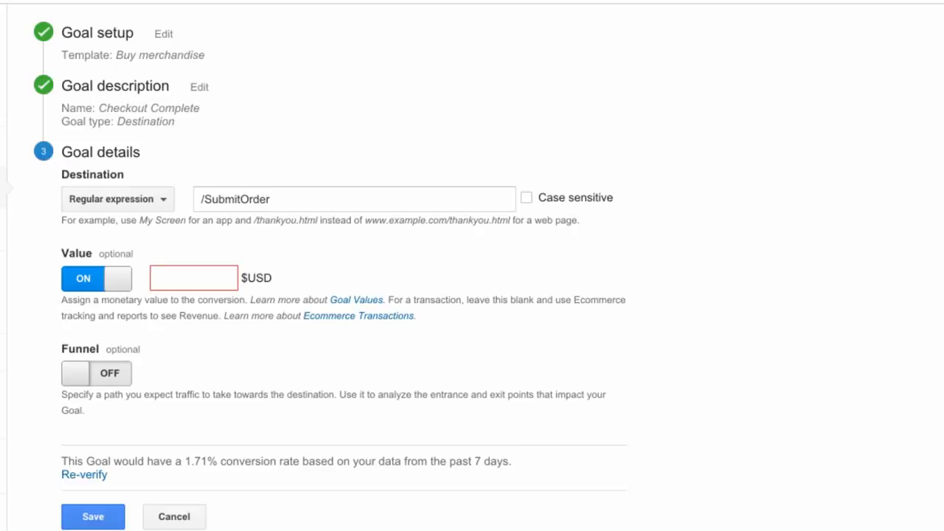
type("1")
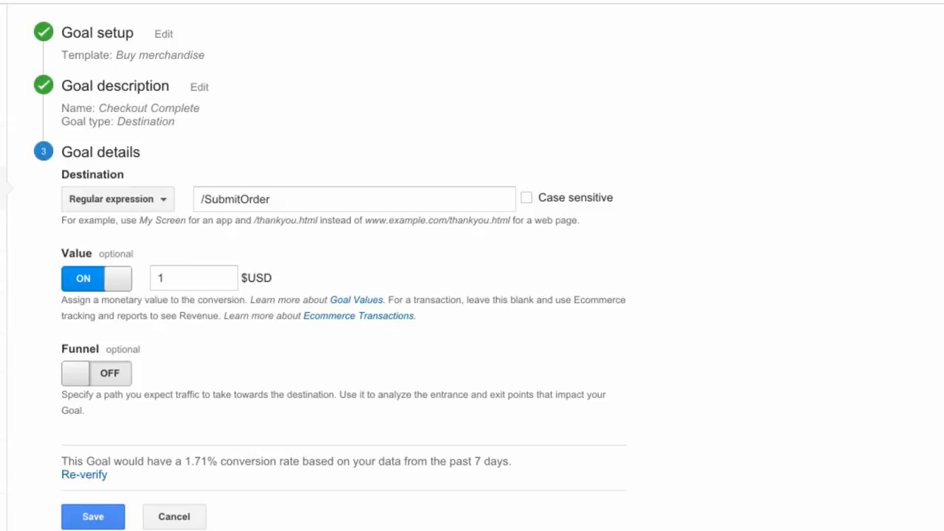
left_click(118, 280)
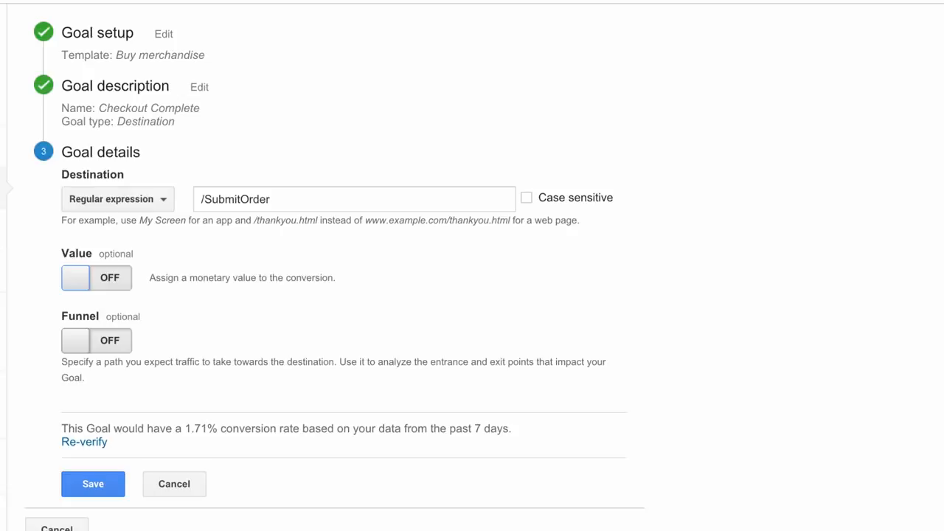
- Enable the funnel and add steps Checkout Cart (/Checkout), Billing (/BillingAddress), Shipping (/UpdateBillingAddress), Payment (/UpdateShippingOptions) and Review (/UpdatePaymentMethod)
left_click(129, 343)
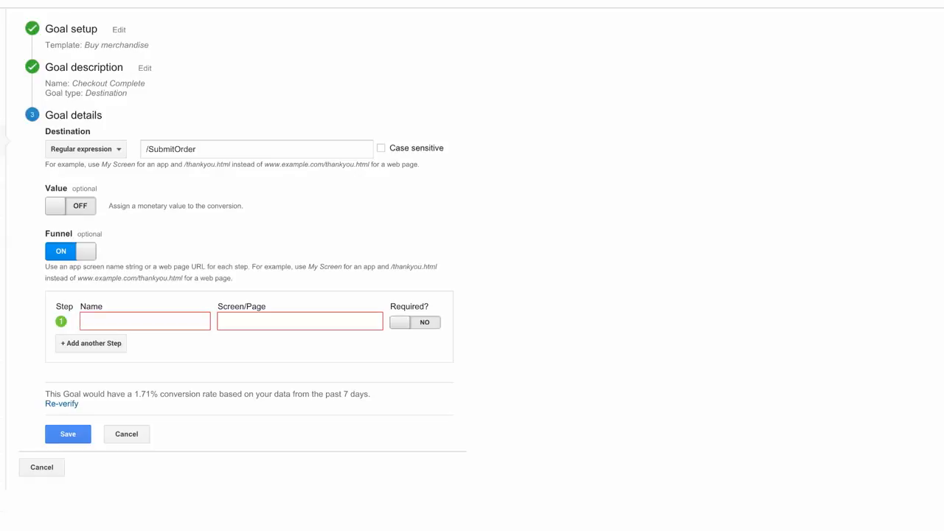
left_click(111, 321)
type("Checkout Cart")
key("Tab")
type("/Check")
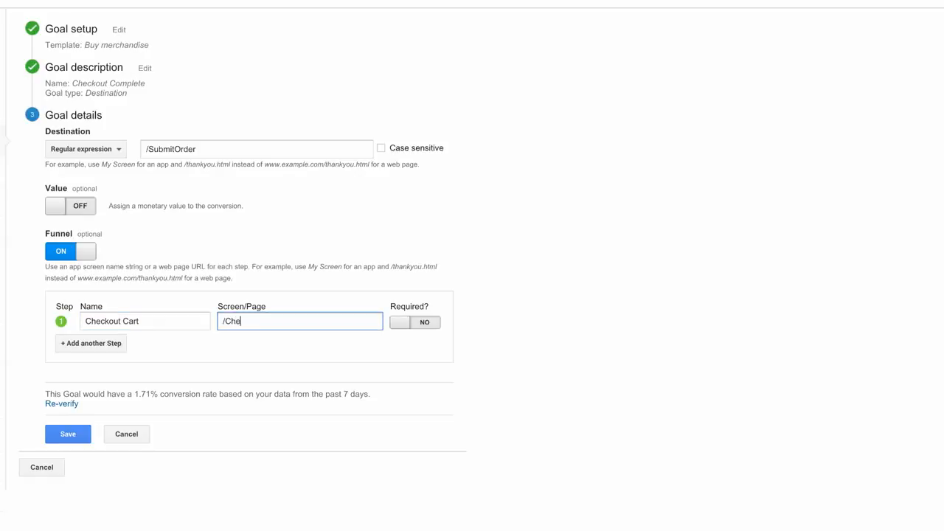
type("out")
left_click(123, 344)
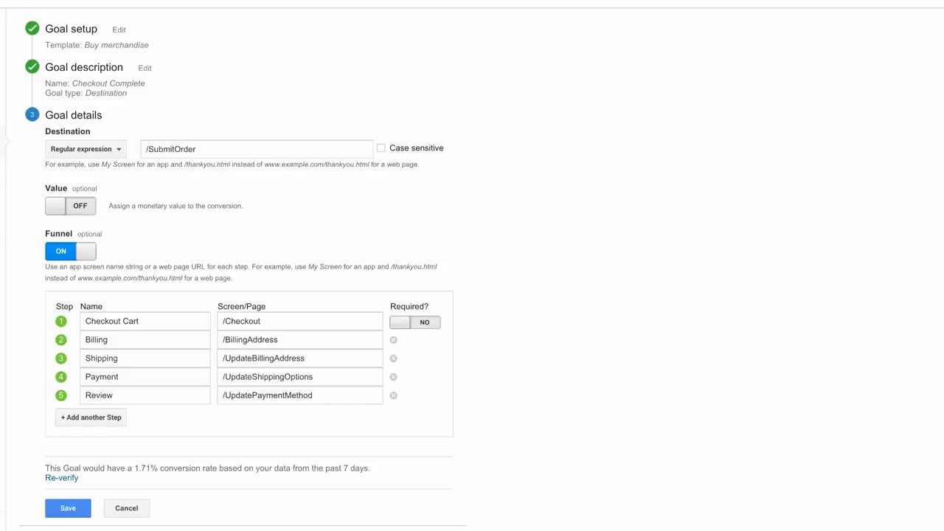
- Make the Checkout Cart funnel step required and save the goal
left_click(412, 332)
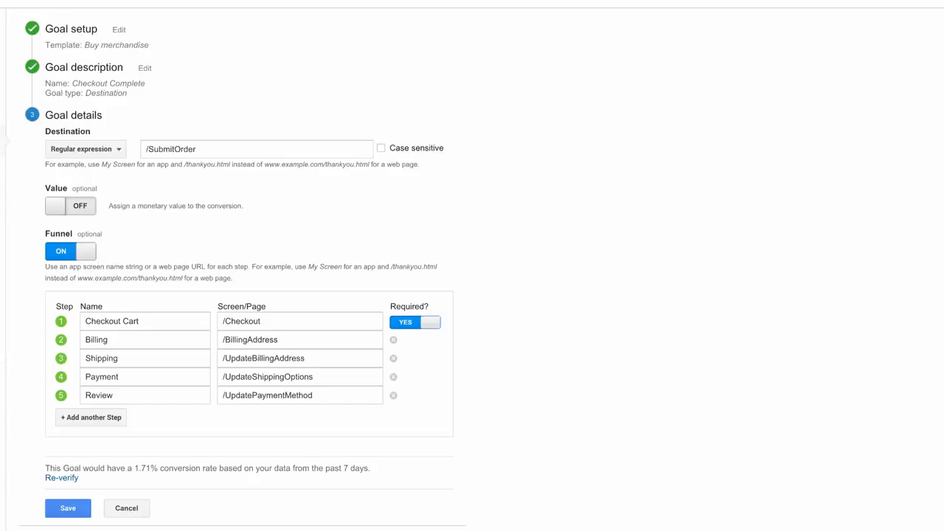
scroll(472, 266, "down", 2)
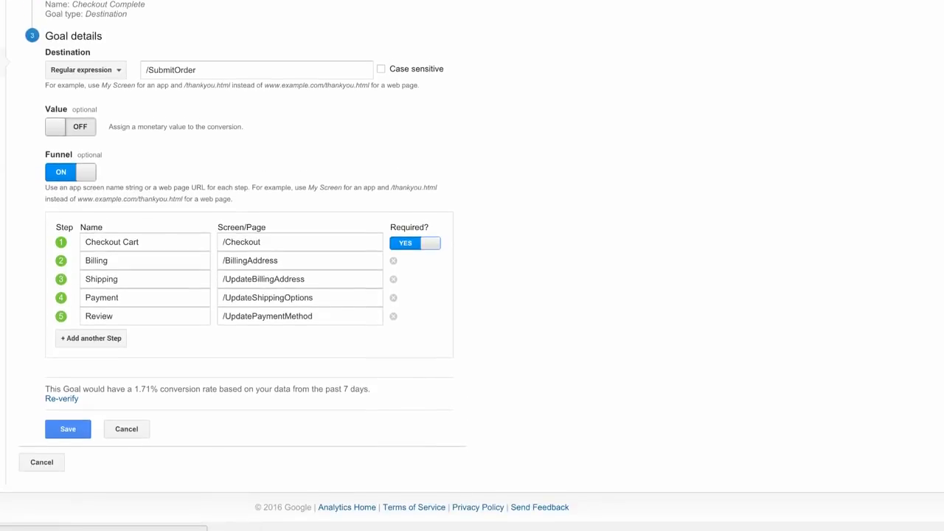
left_click(88, 431)
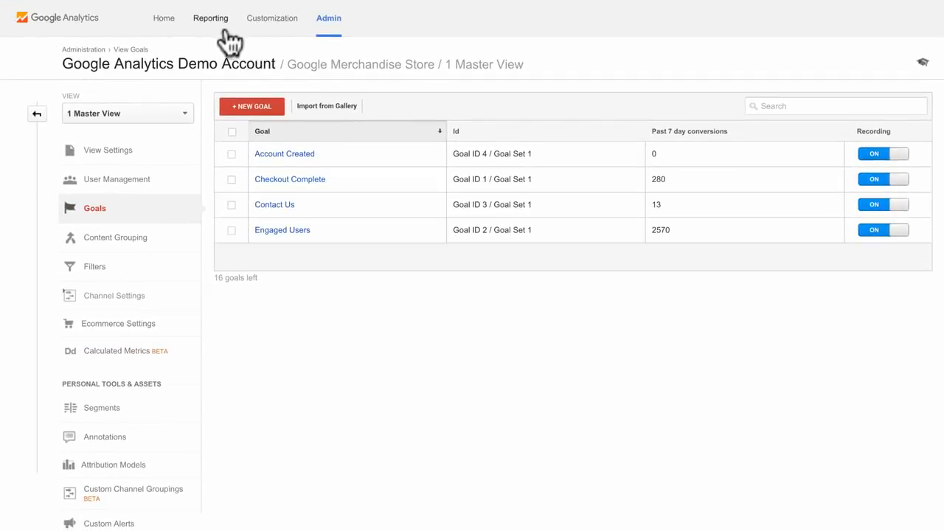
- View the Funnel Visualization report for the conversion goals
left_click(223, 31)
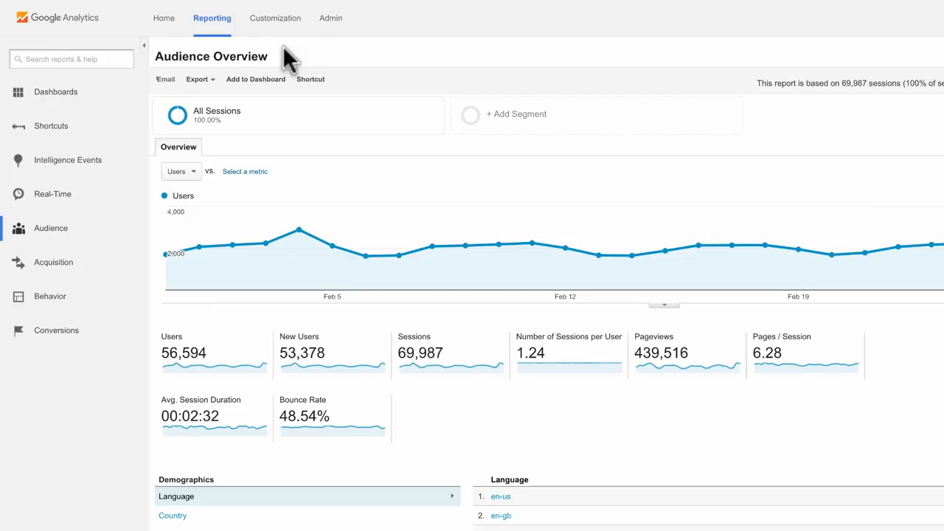
left_click(98, 338)
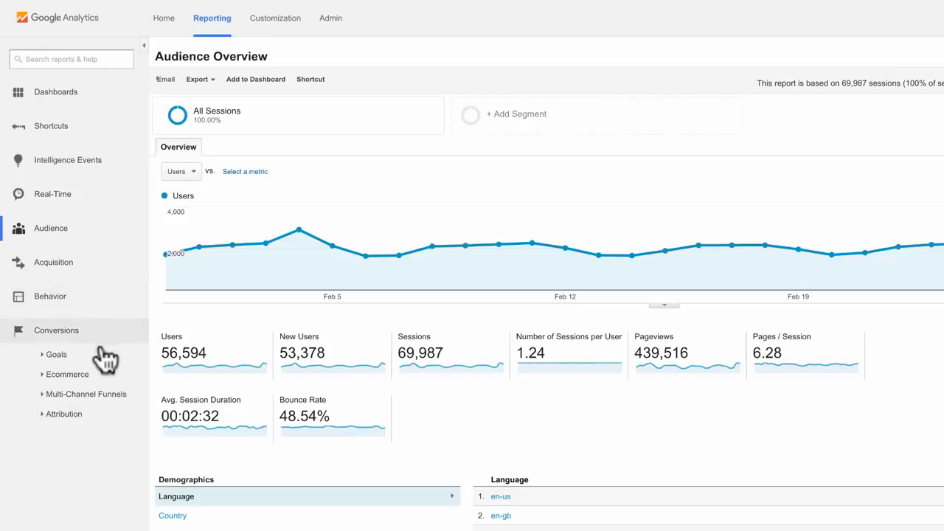
left_click(107, 358)
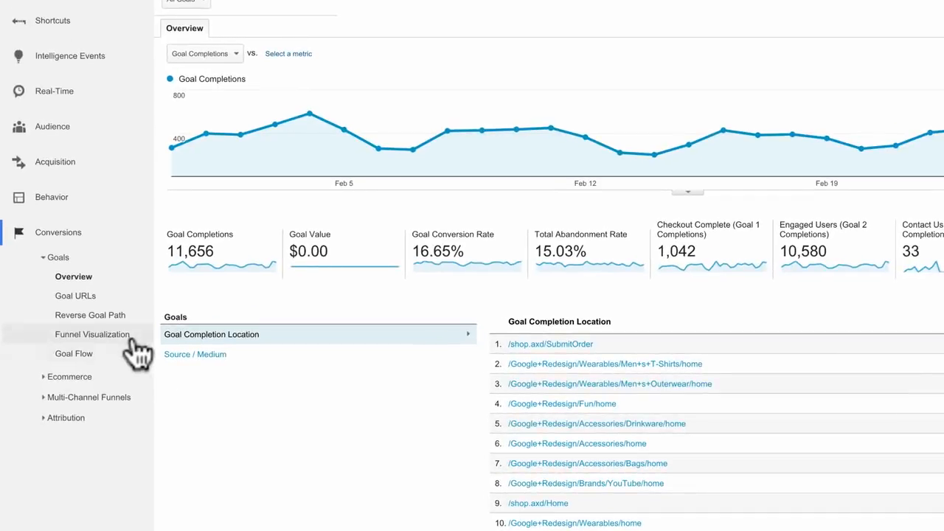
left_click(132, 336)
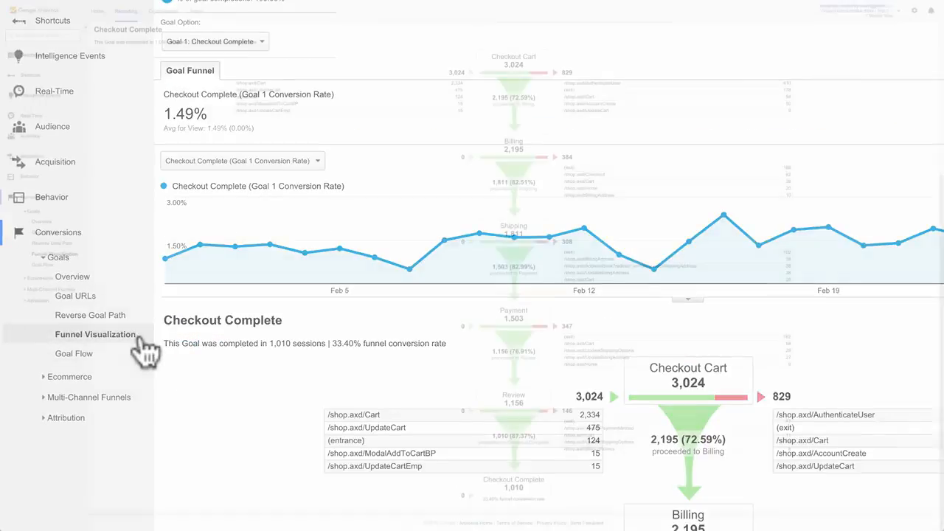